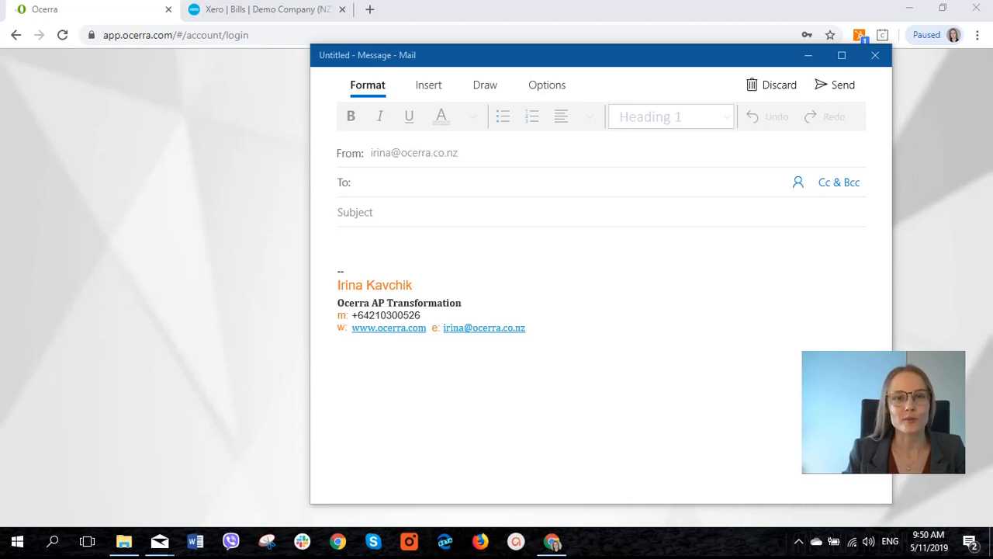
- Address the new email to the demo account's address and enter the subject "Product tour invoice"
drag(601, 56, 505, 52)
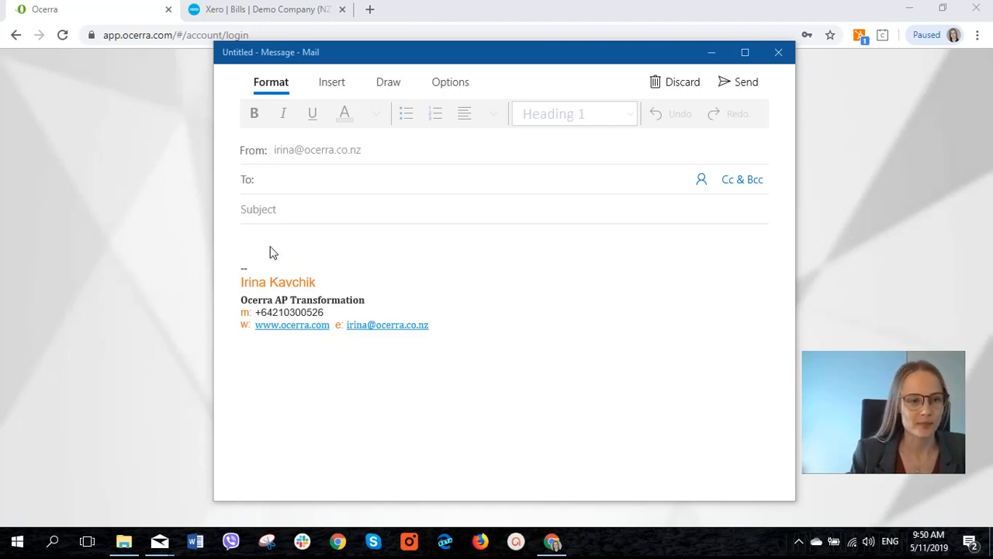
click(309, 183)
text(dem)
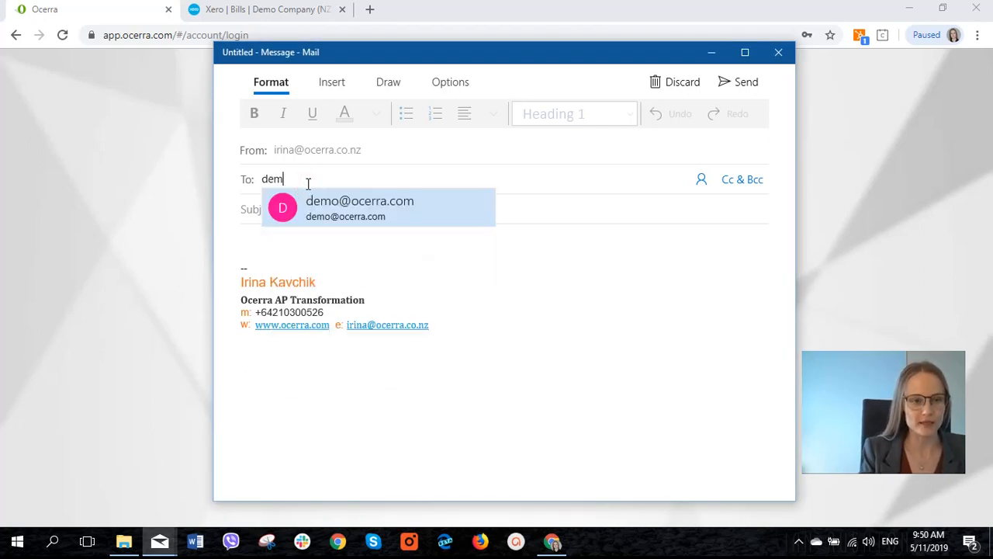
click(407, 208)
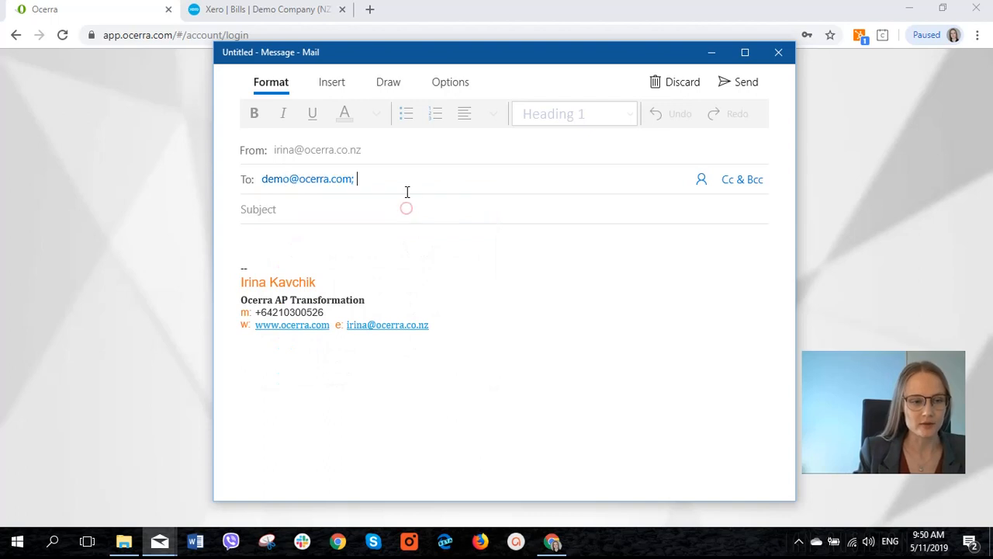
click(356, 208)
text(Product )
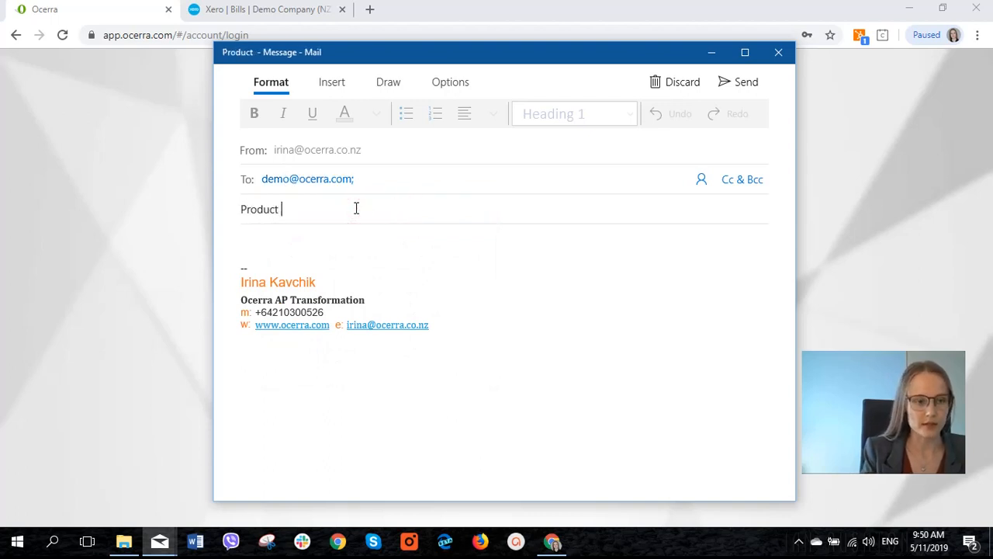
text(tour invoice)
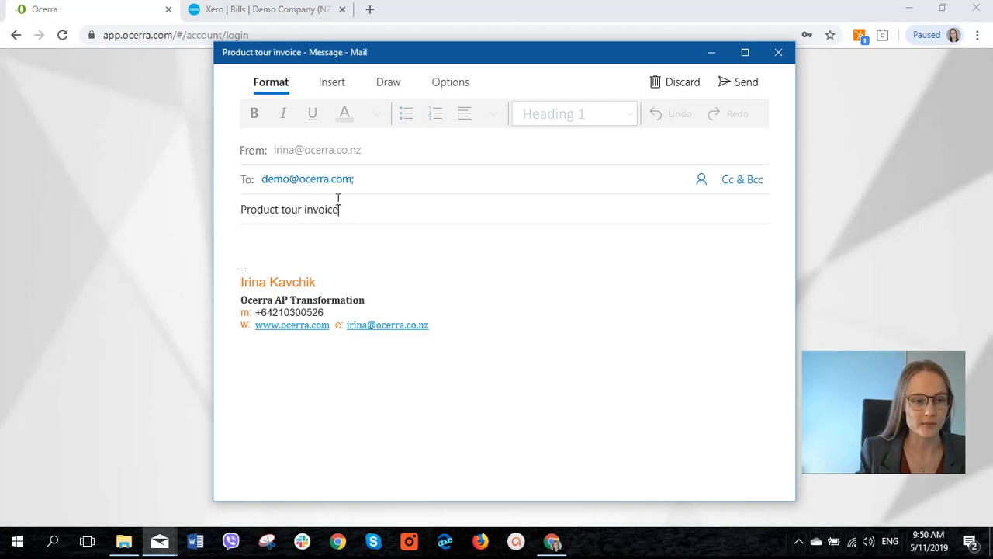
- Attach the PDF "ABC Furnuture 0010 Inv 277" from the Demo Invoices Video folder to the email
click(346, 81)
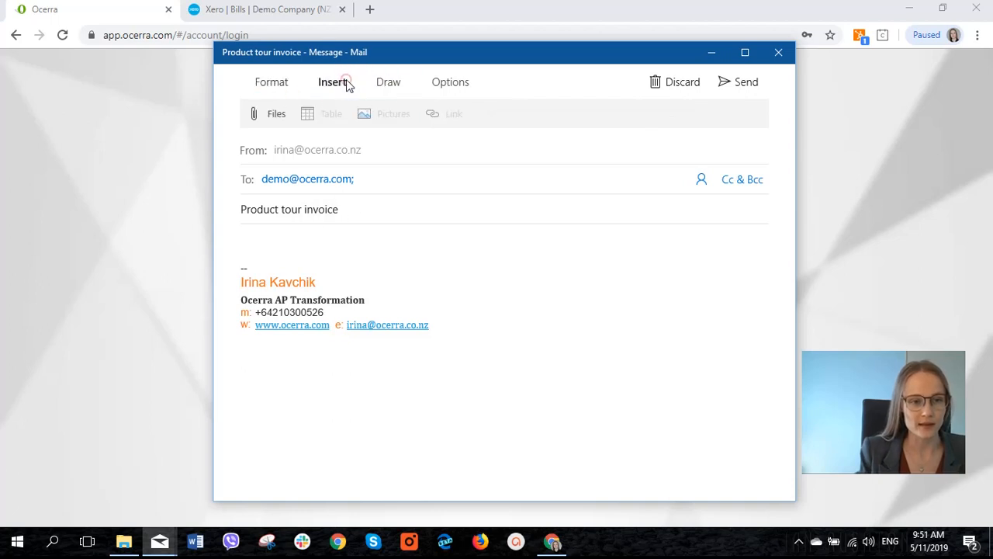
click(287, 123)
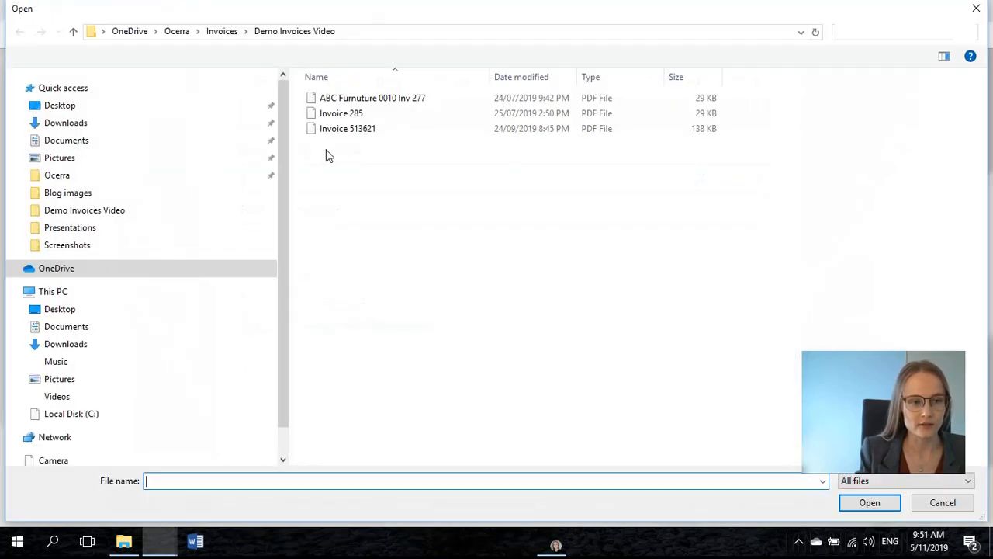
click(351, 100)
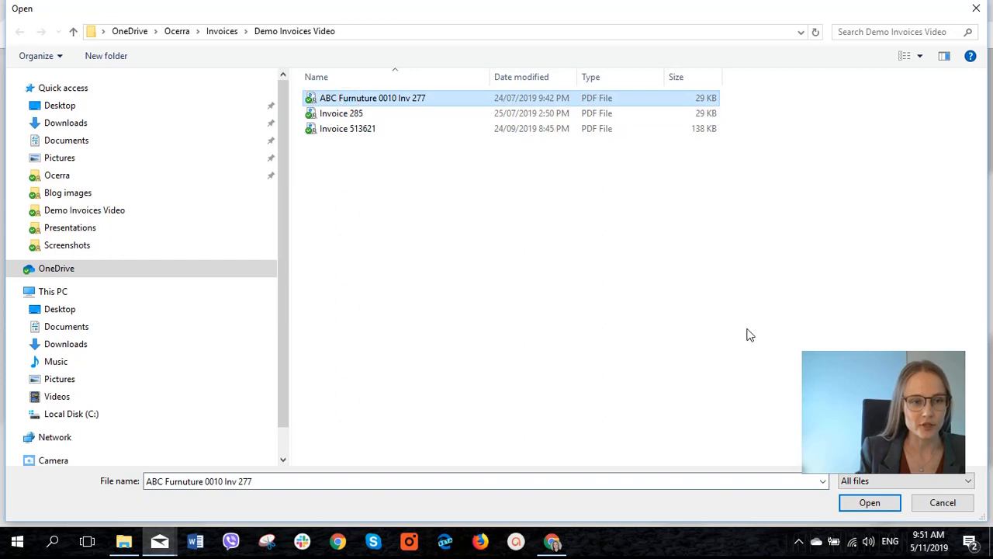
click(870, 503)
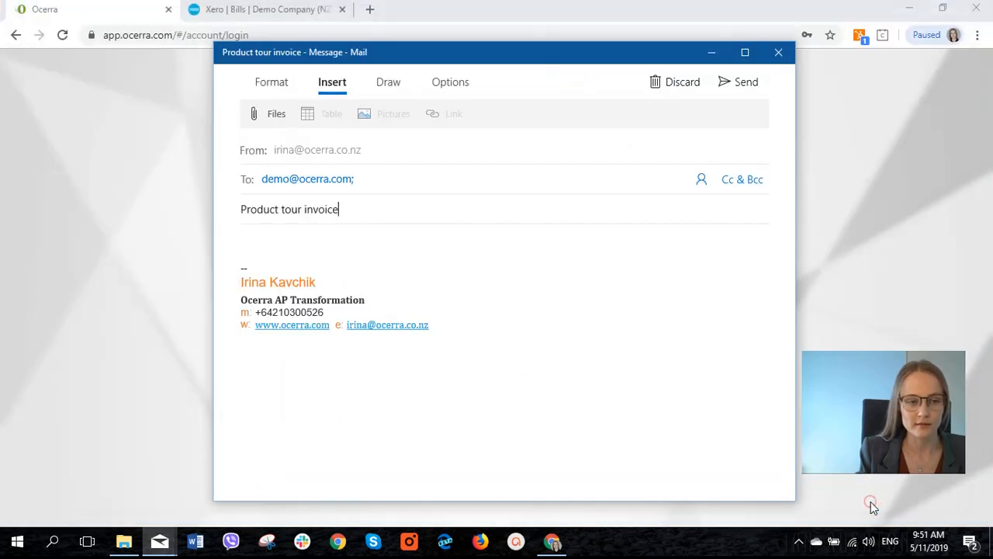
- Write "Hi there," as the message body above the signature and send the email
click(304, 323)
text(Hi tea)
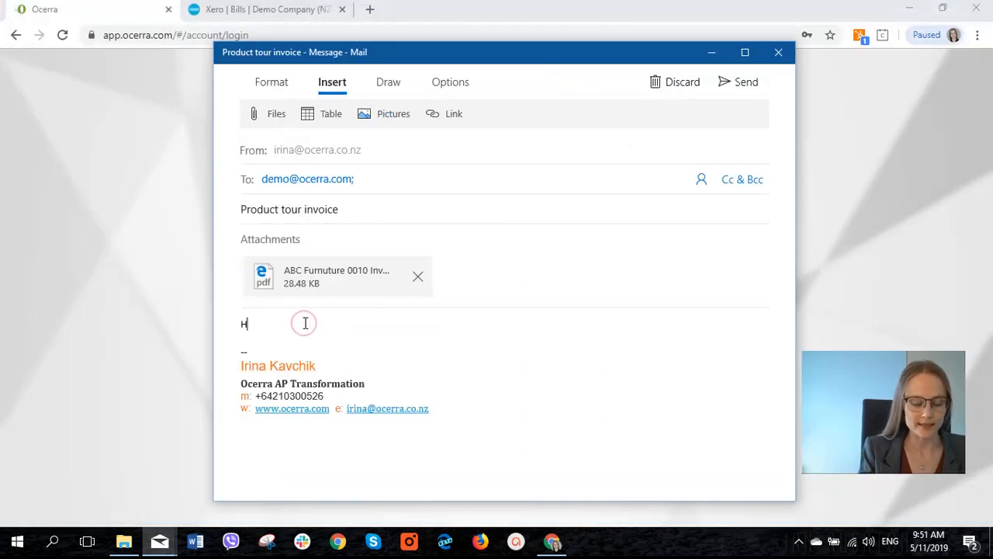
key(BackSpace)
text(here,)
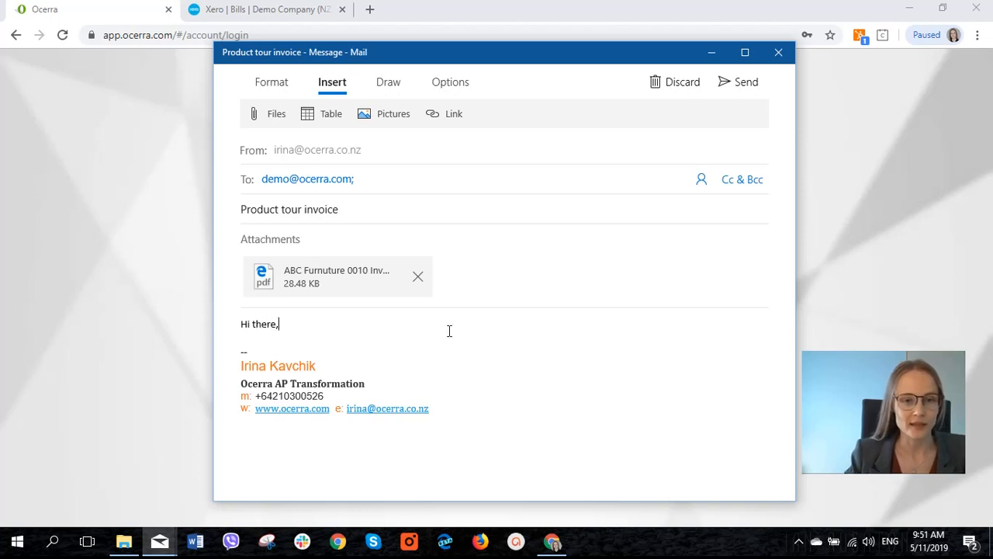
click(738, 82)
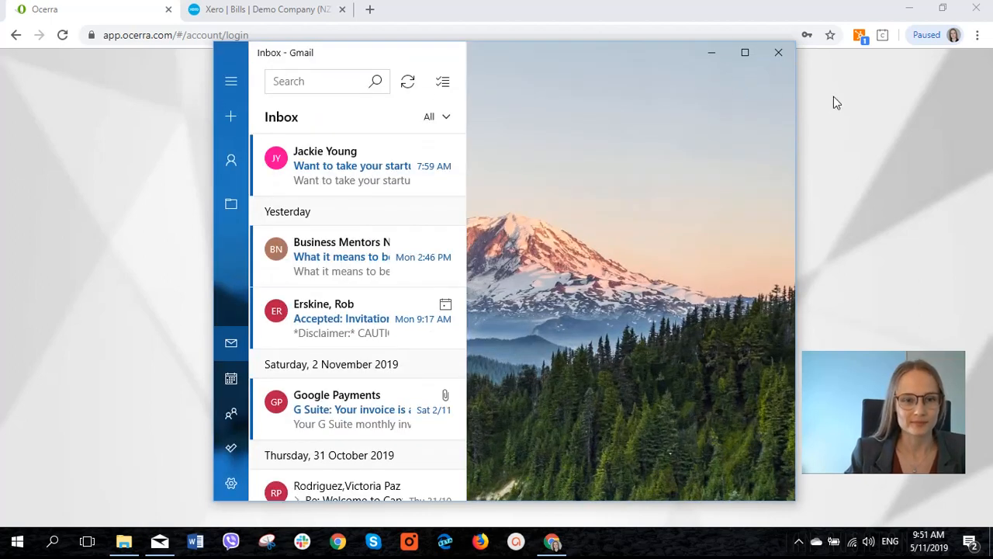
- Switch to Ocerra in the browser, log in with the prefilled credentials and open the invoice list
click(833, 99)
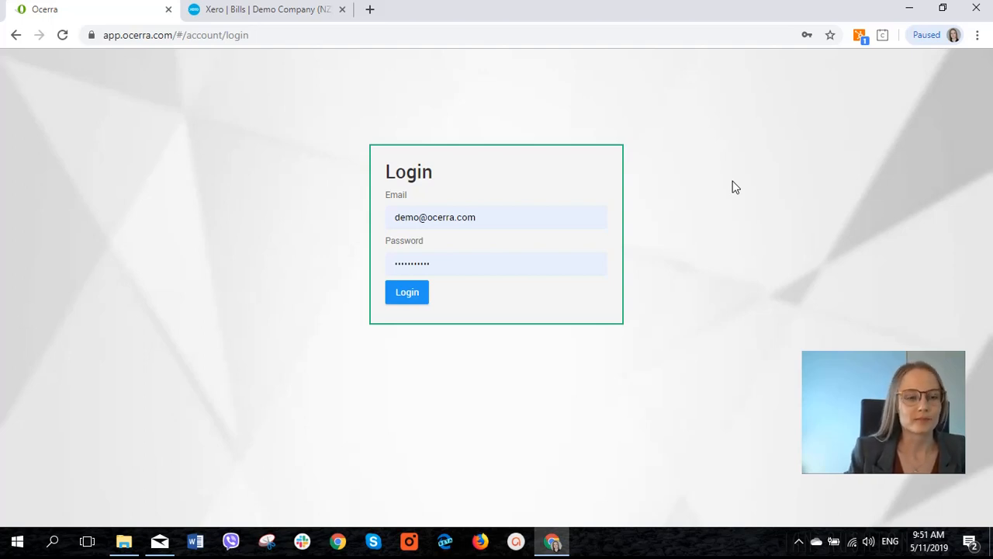
click(408, 292)
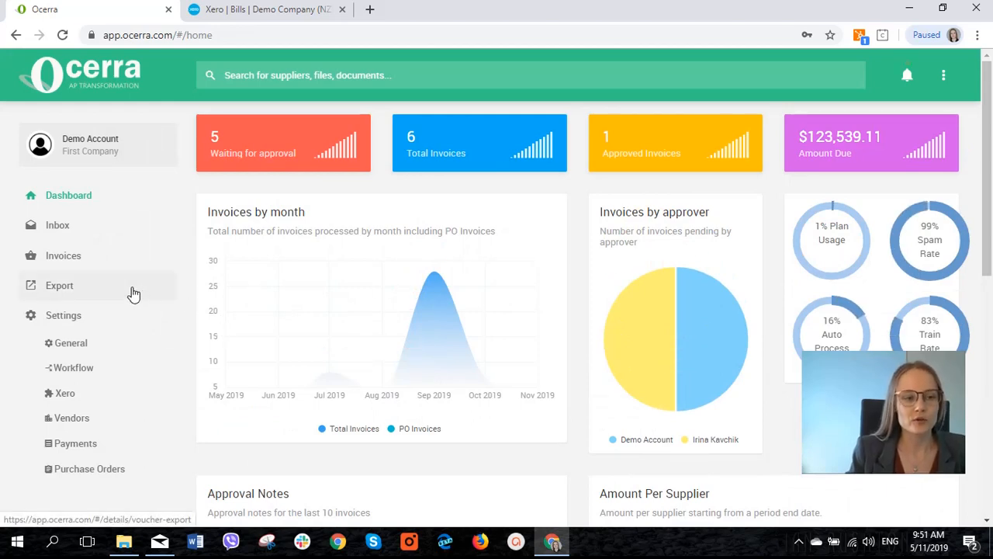
click(70, 259)
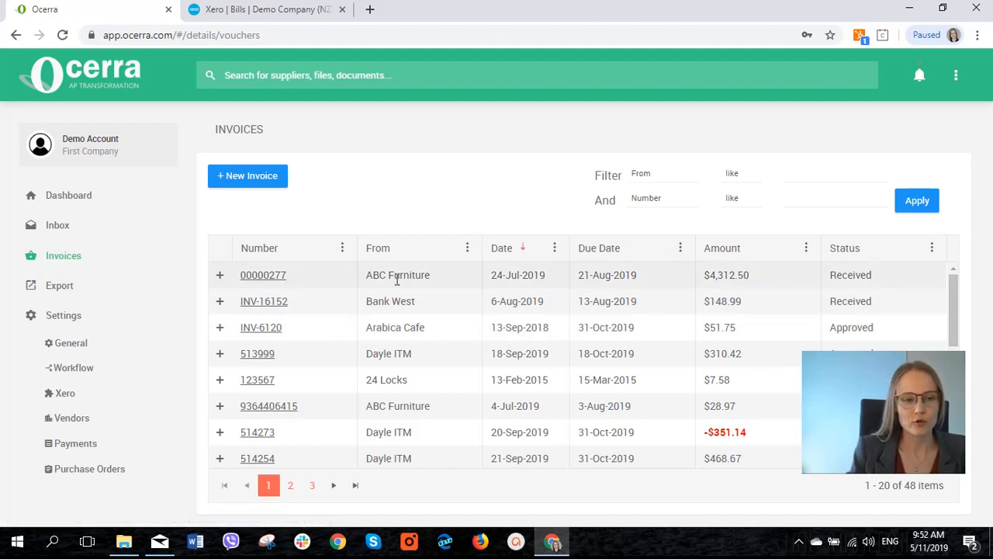
- Open ABC Furniture invoice 00000277 and fit its scanned document in the preview
click(263, 277)
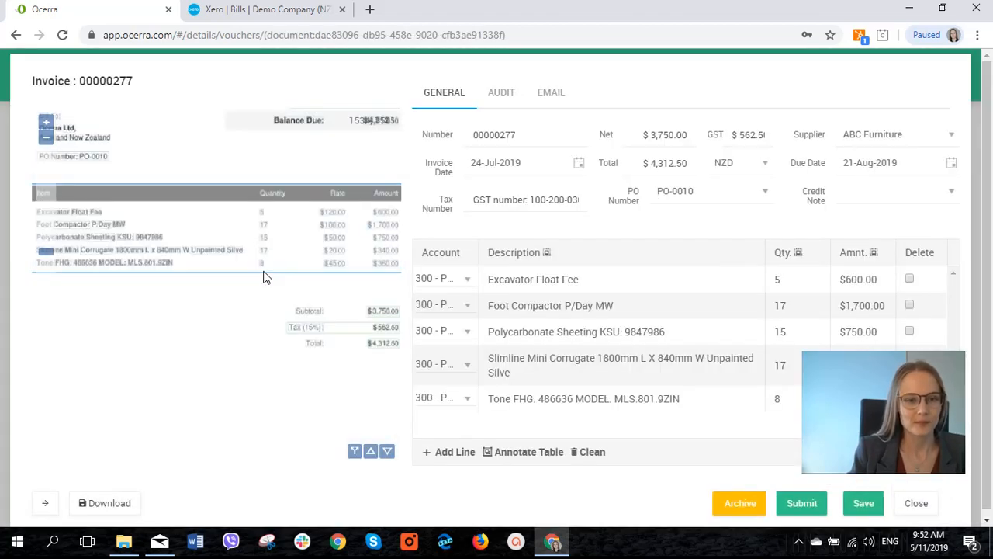
click(45, 140)
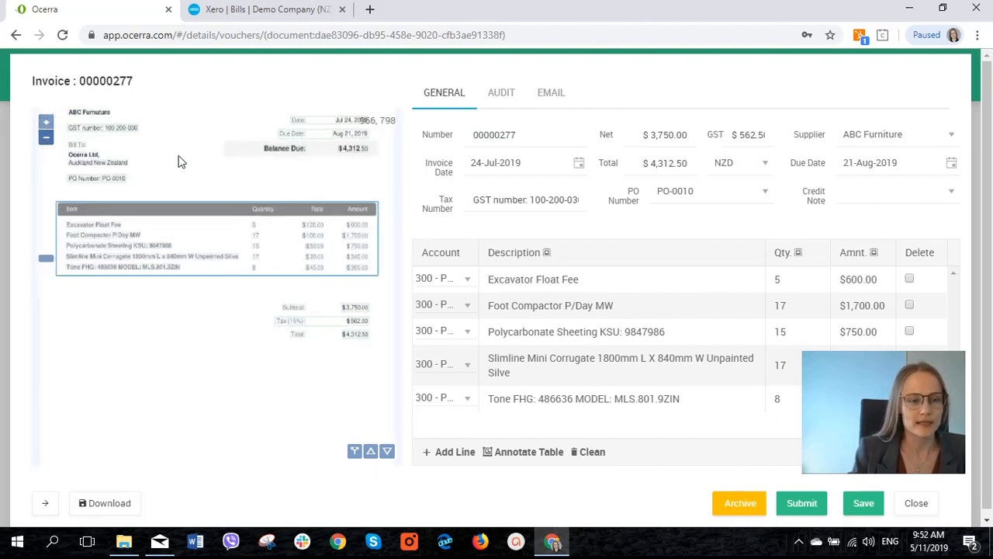
drag(181, 213, 181, 279)
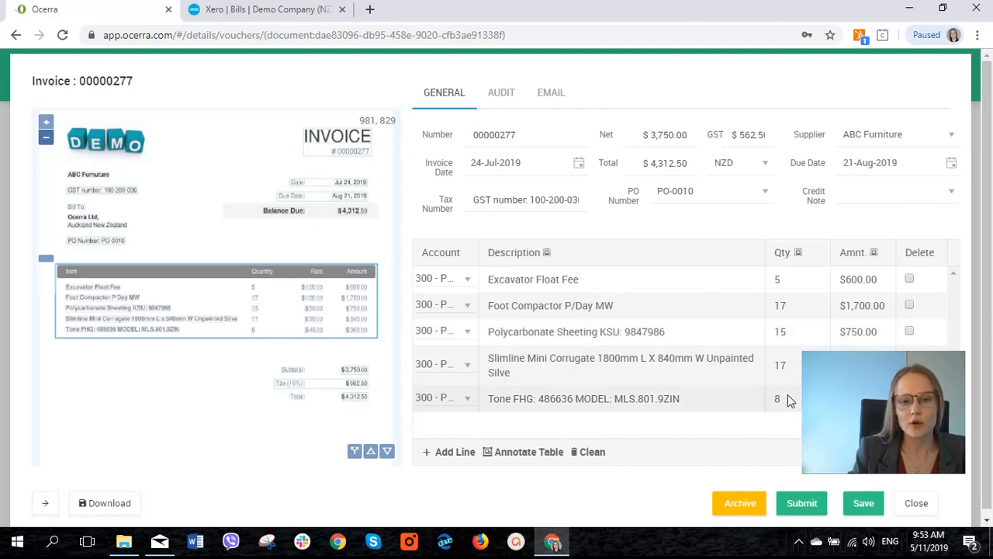
- Submit and approve the ABC Furniture invoice with the comment "I"m happy", then save and close it
click(803, 506)
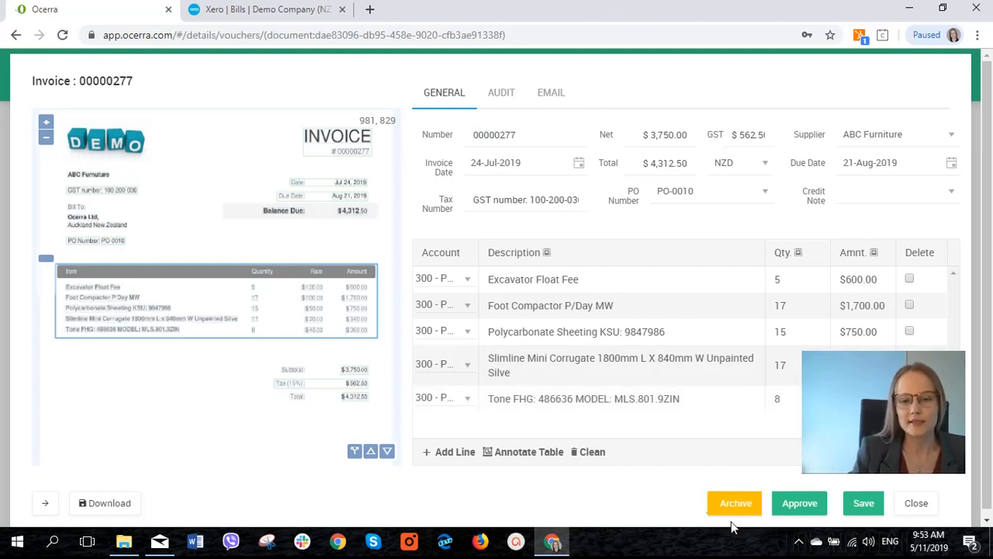
click(805, 506)
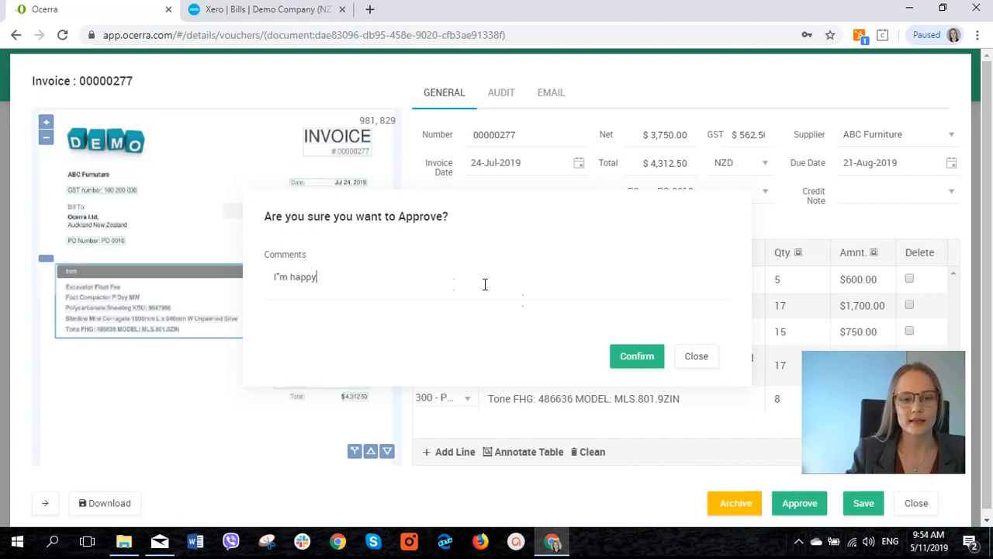
click(641, 359)
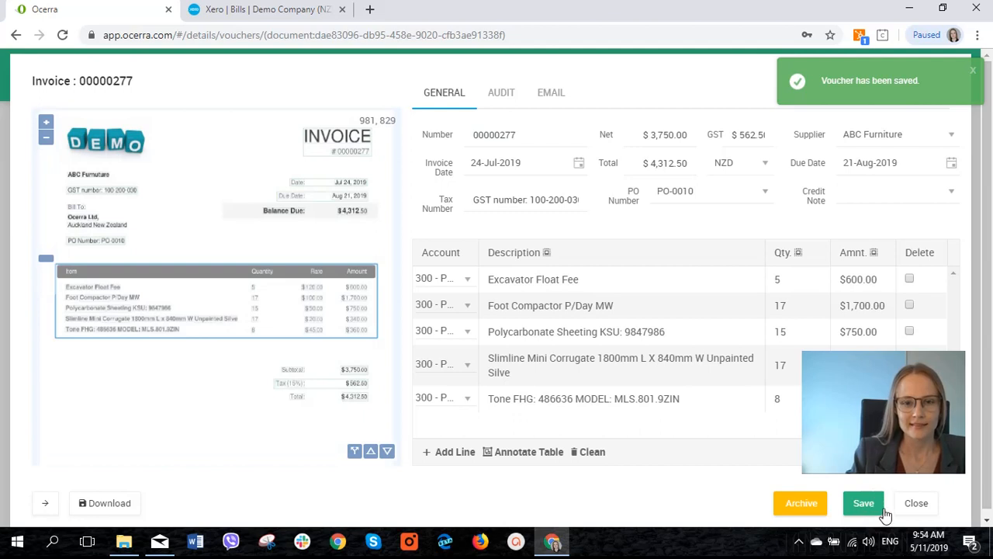
click(859, 506)
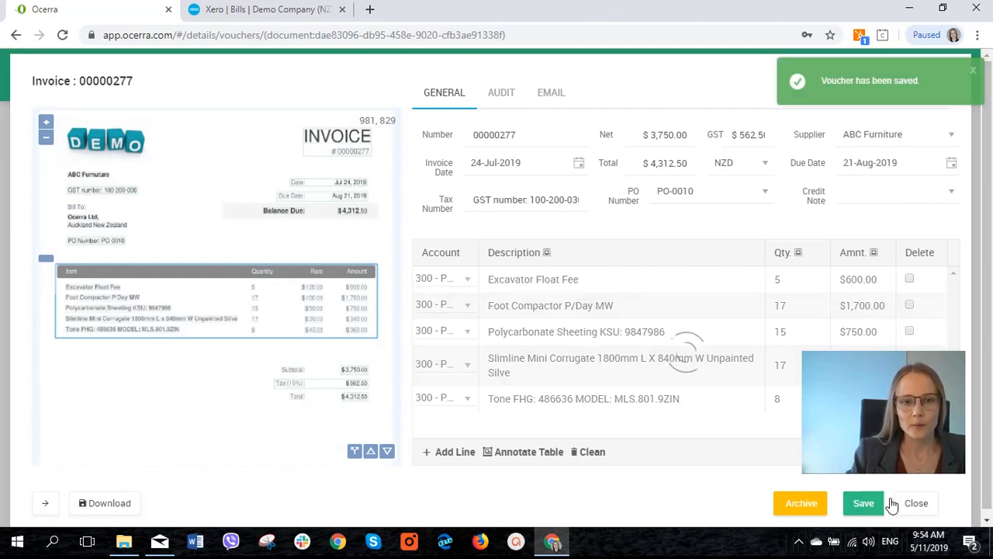
click(909, 504)
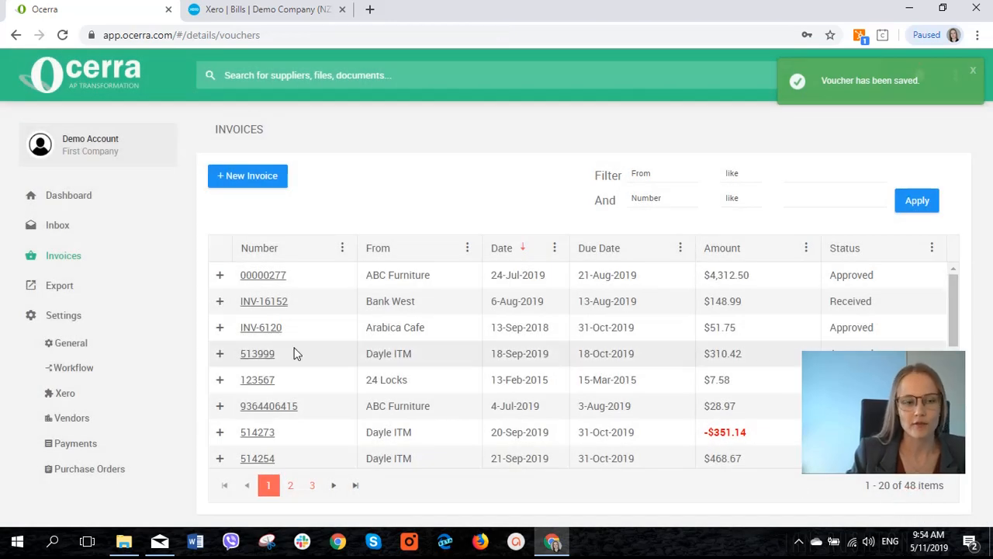
- Export the approved ABC Furniture invoice 00000277 from the export list to Xero
click(53, 286)
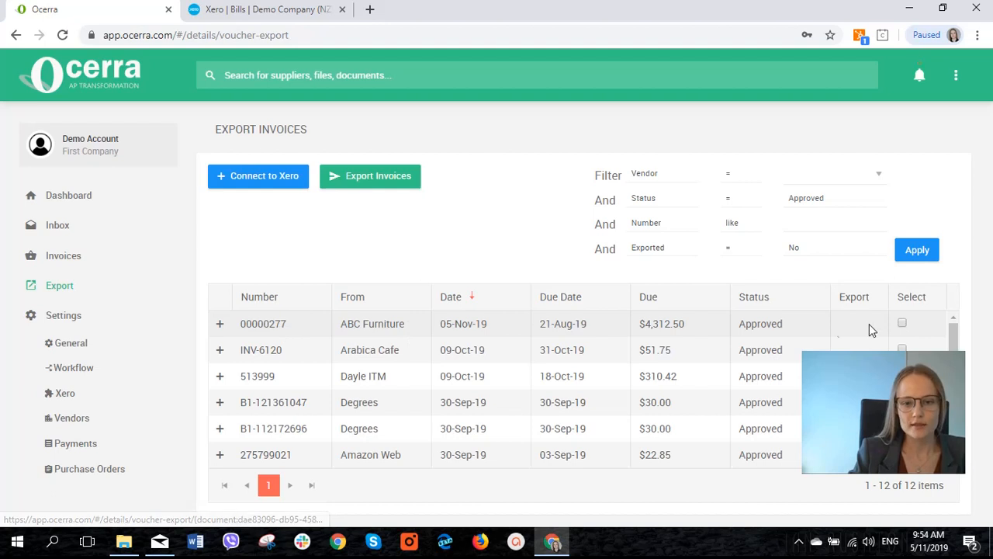
click(902, 325)
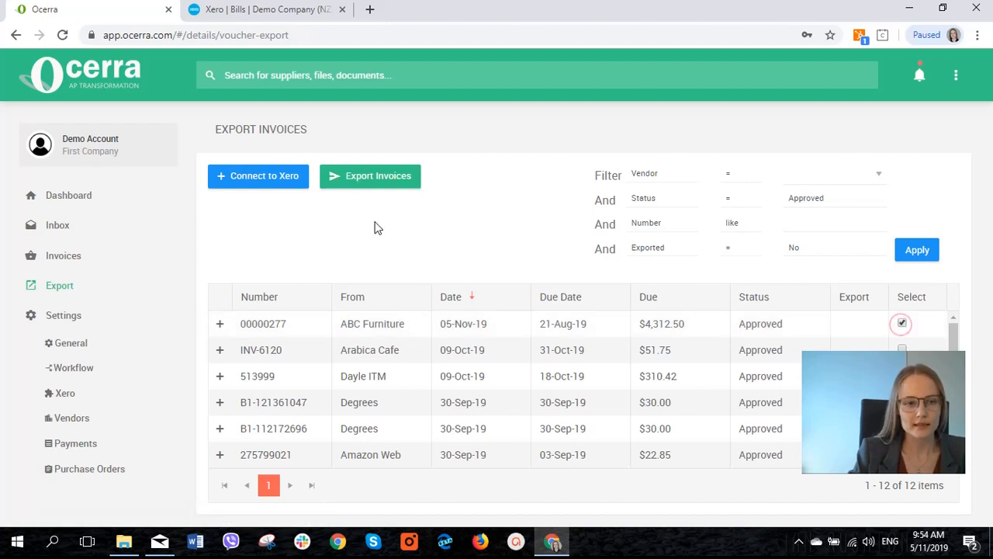
click(365, 177)
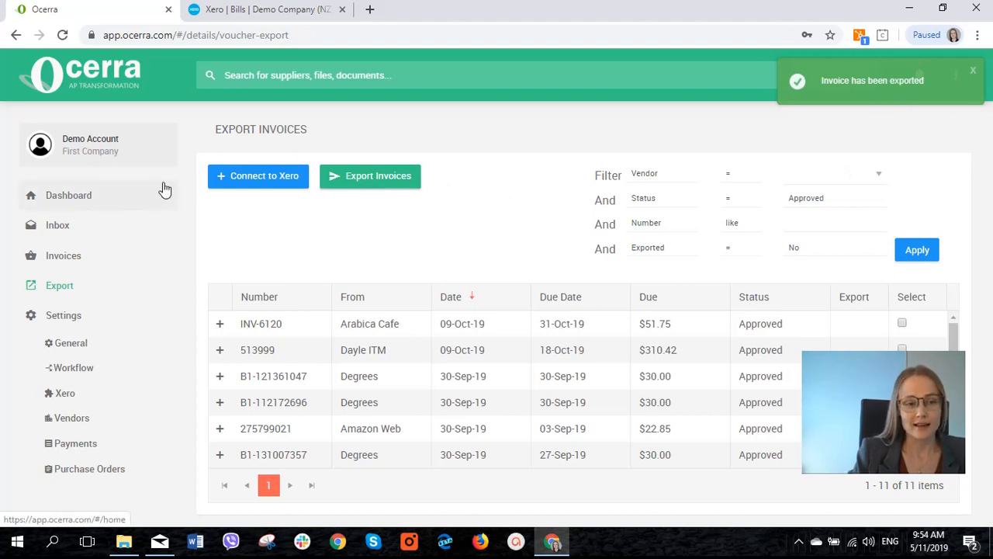
- Switch to Xero, refresh the bills awaiting payment and open ABC Furniture bill 00000277
click(250, 9)
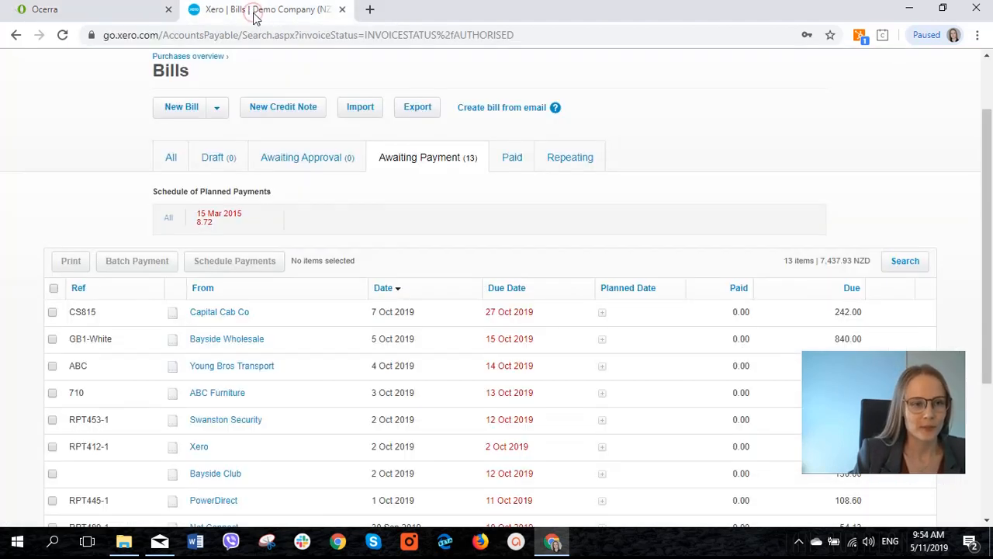
click(62, 35)
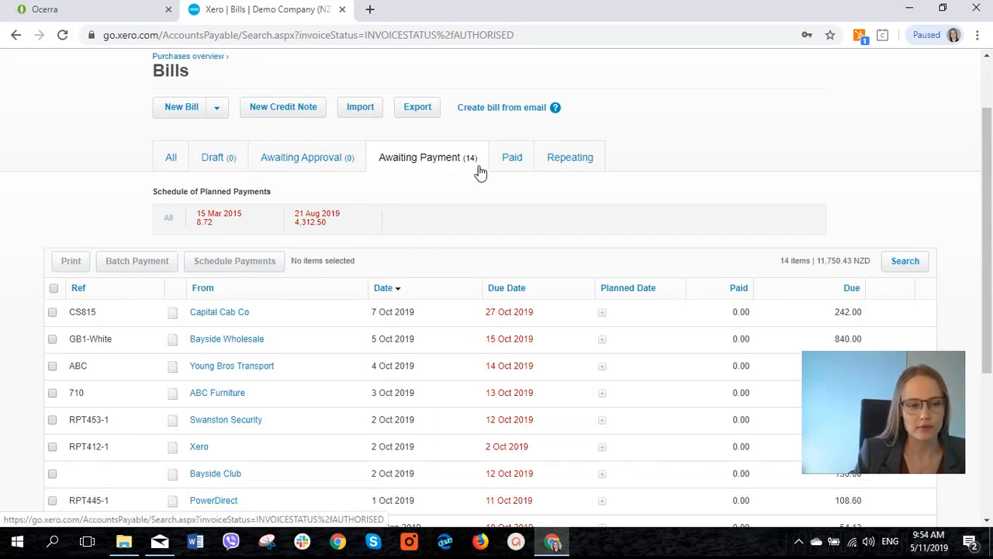
scroll(338, 322, down, 3)
click(210, 394)
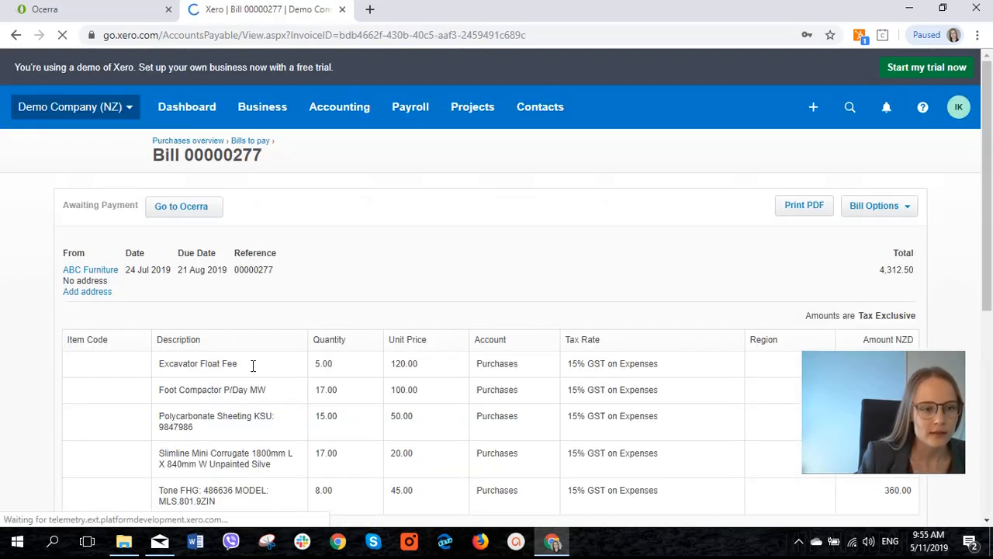
- Review the bill's line items, tax rates and total, and check its related files
scroll(365, 341, down, 5)
scroll(477, 326, up, 4)
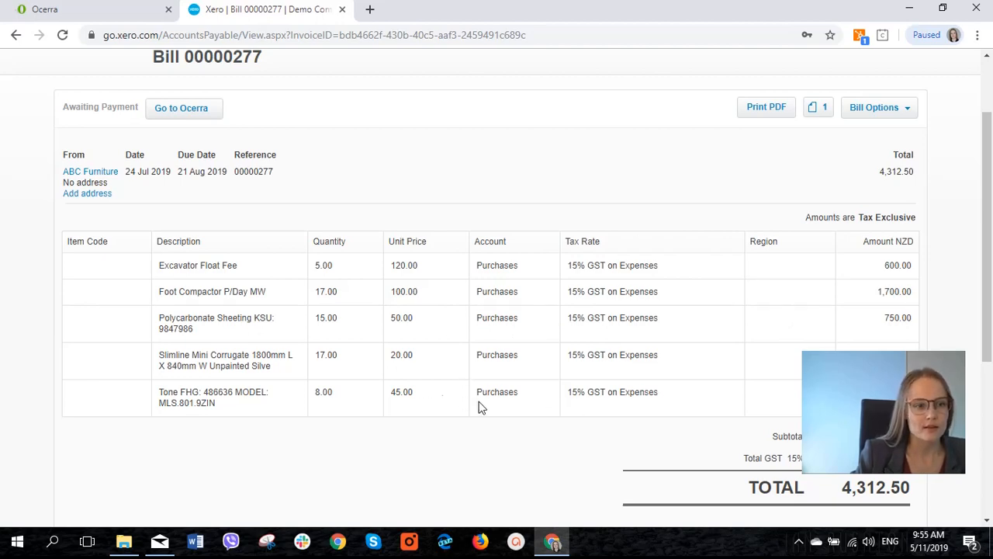
scroll(423, 388, down, 2)
scroll(603, 348, up, 3)
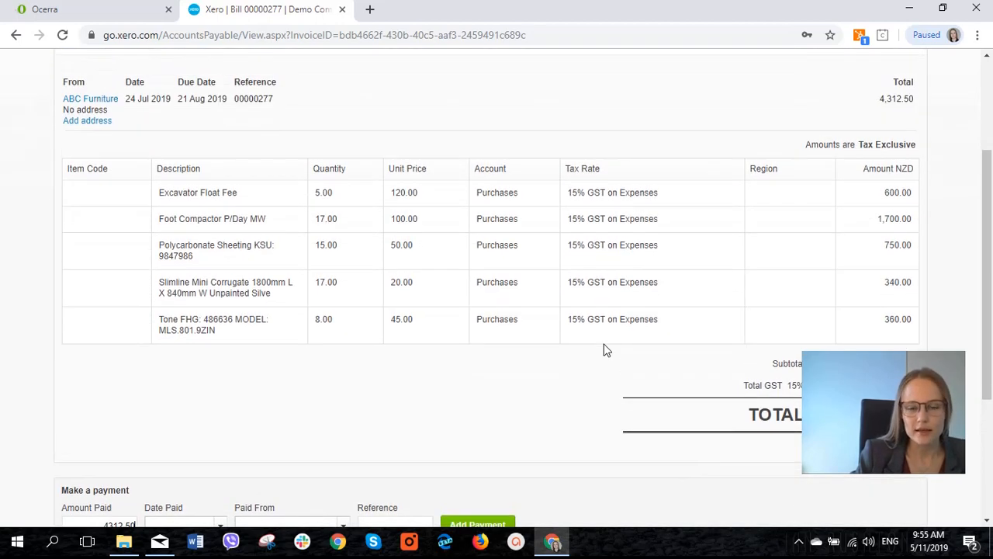
scroll(597, 345, down, 1)
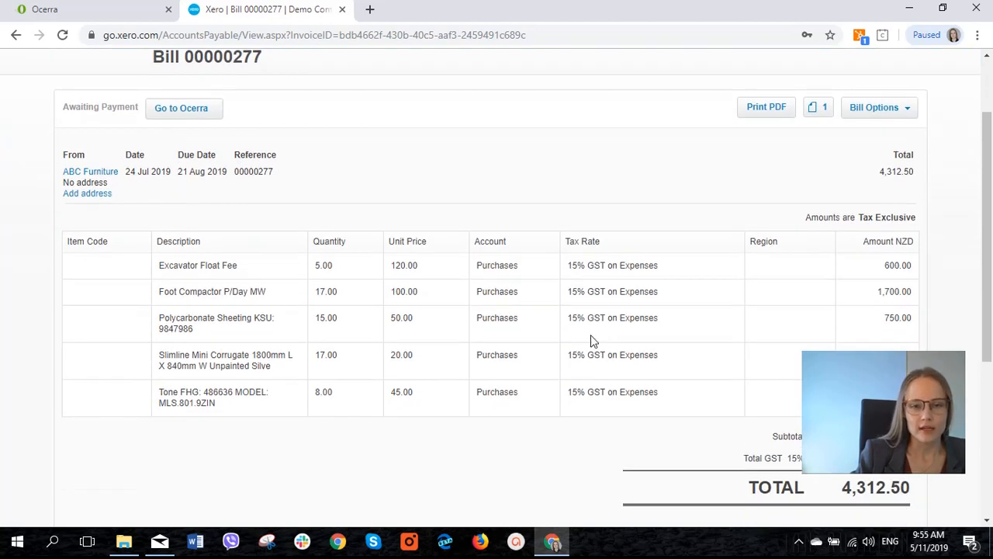
click(814, 110)
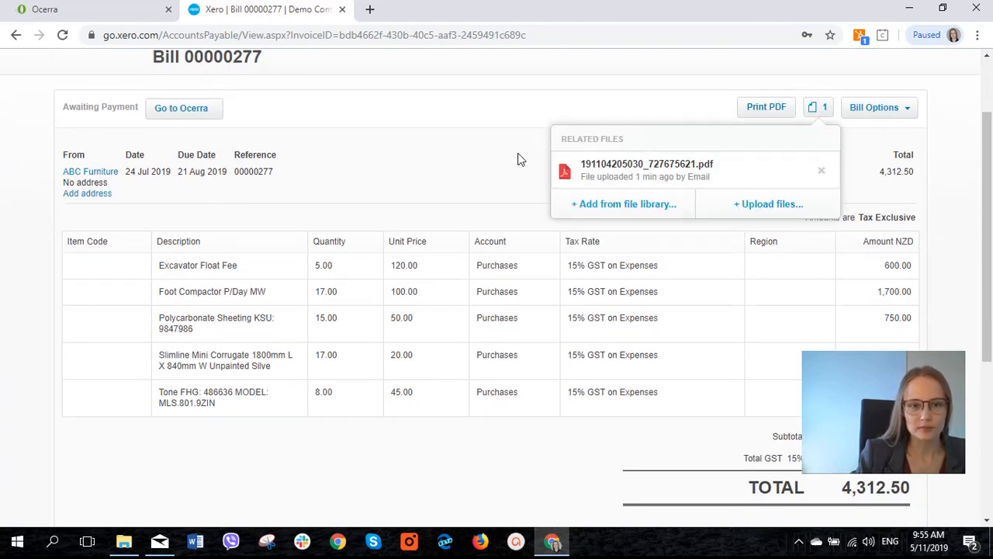
click(497, 158)
scroll(365, 217, up, 1)
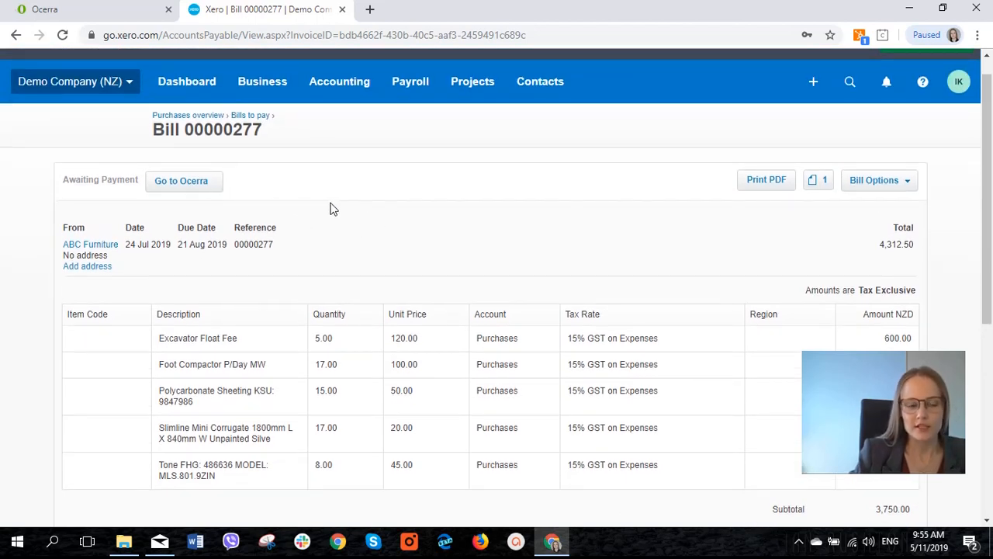
- Go from the Xero bill to its invoice in Ocerra and archive the invoice, then save and close it
click(181, 184)
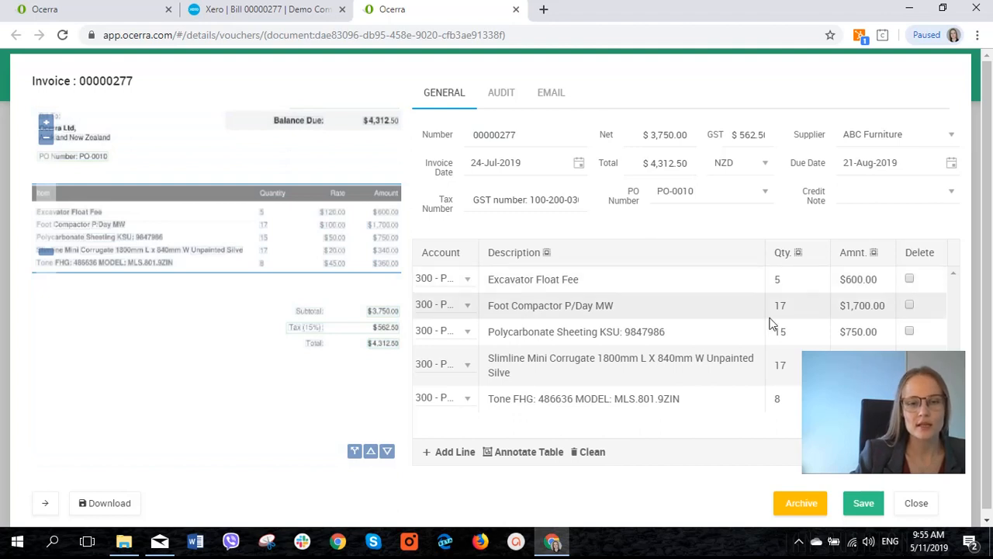
click(796, 504)
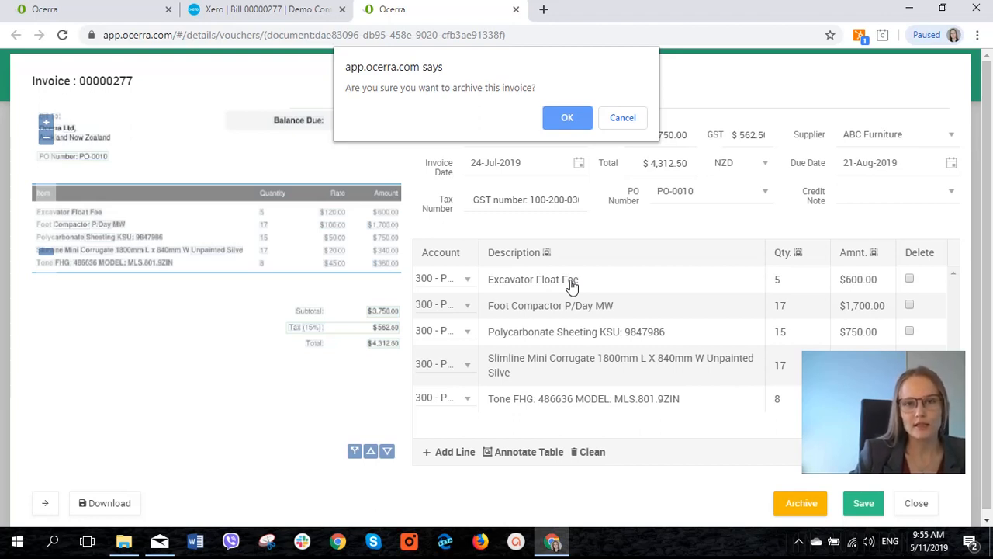
click(570, 119)
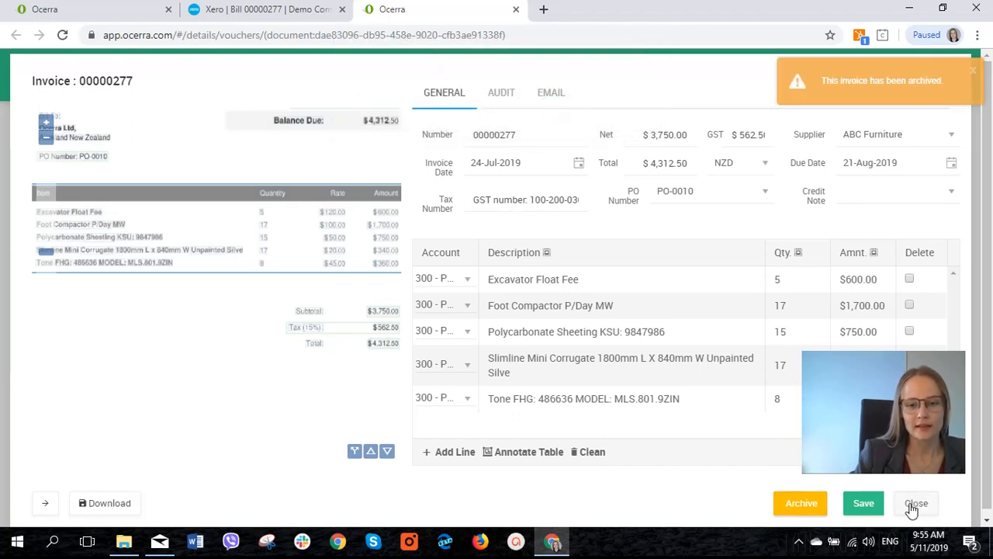
click(864, 503)
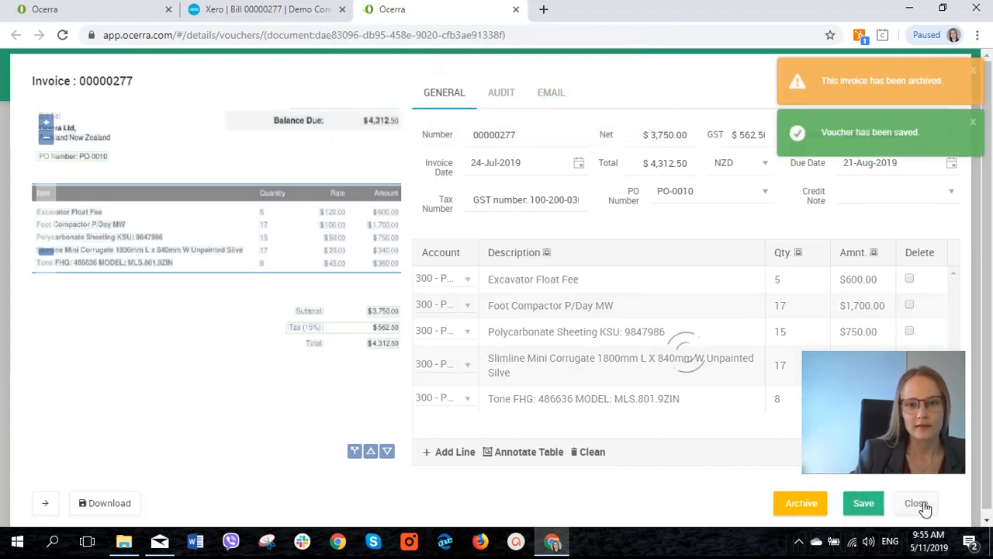
click(920, 505)
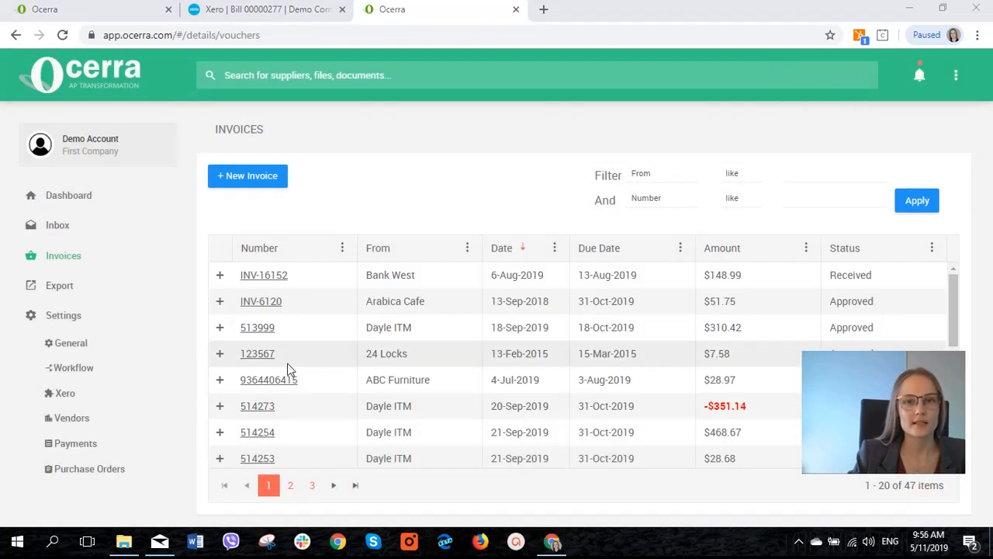